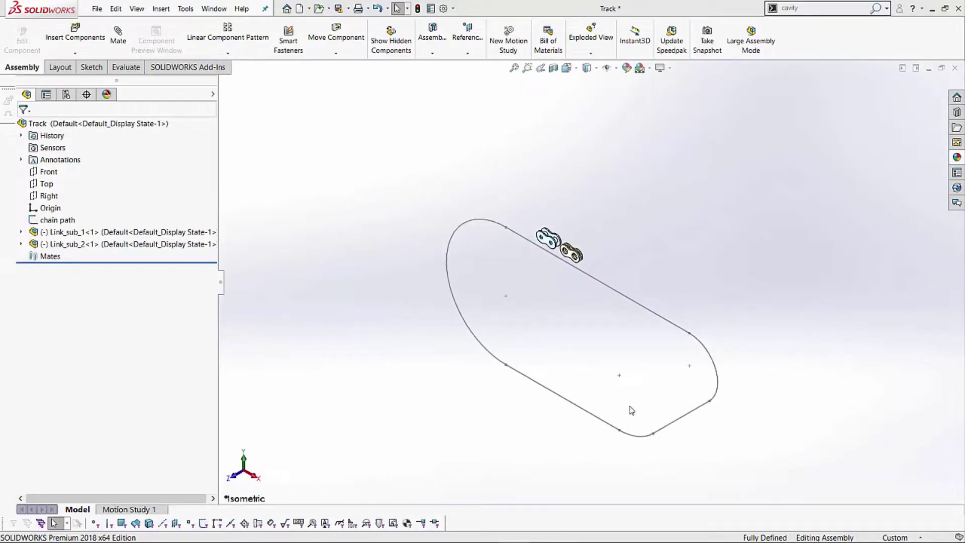
# Enlarge the model view and inspect the blue and yellow chain link sub-assemblies
pyautogui.scroll(-1, 631, 400)
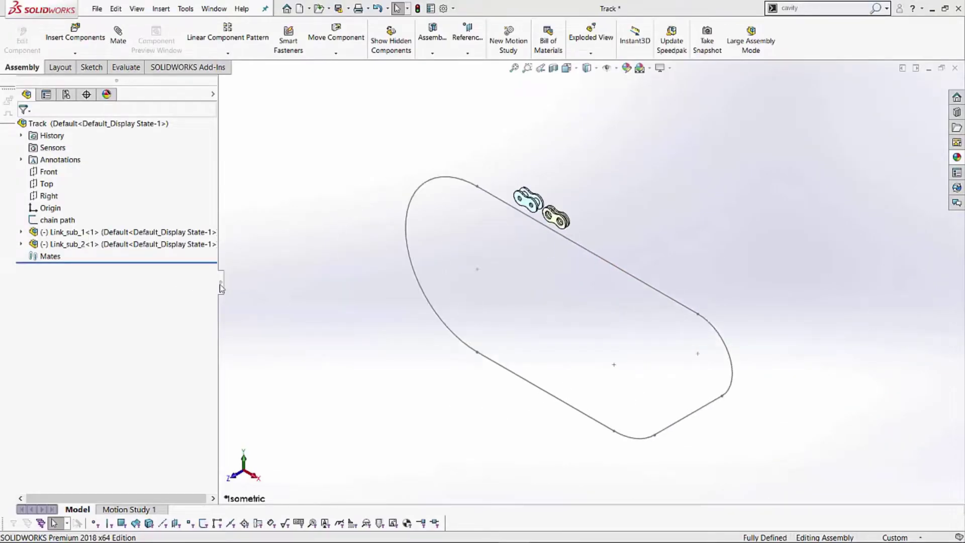
pyautogui.moveTo(220, 282); pyautogui.dragTo(173, 282)
pyautogui.scroll(-2, 487, 222)
pyautogui.scroll(-1, 660, 235)
pyautogui.click(511, 194)
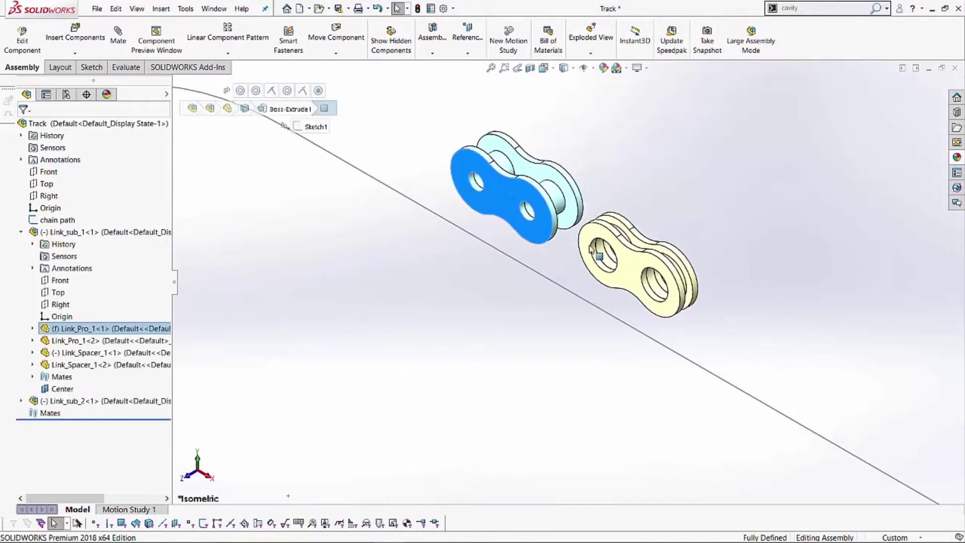
pyautogui.click(640, 272)
# Inspect the closed chain path sketch, recentre it in view, then clear the selection
pyautogui.scroll(3, 431, 384)
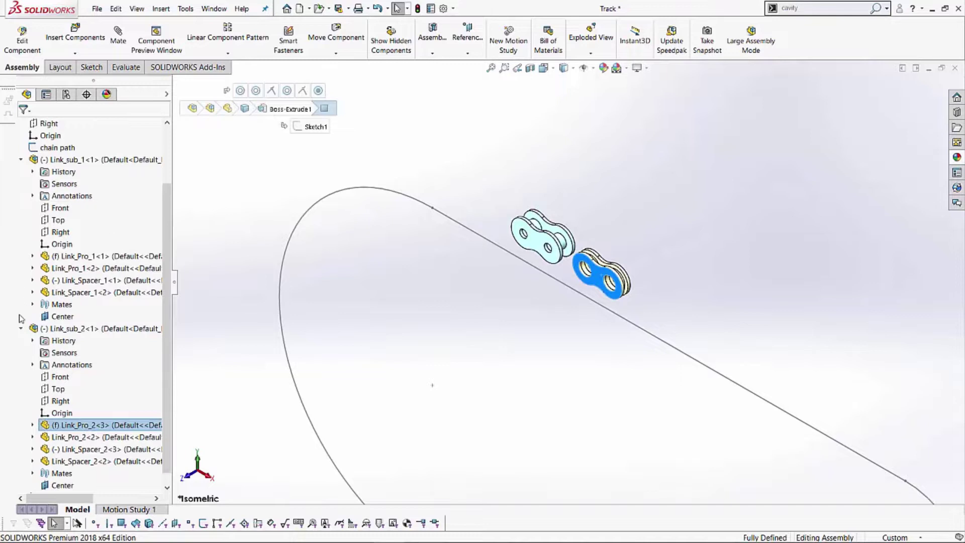
pyautogui.click(57, 219)
pyautogui.scroll(2, 321, 296)
pyautogui.scroll(2, 694, 426)
pyautogui.keyDown('ctrl'); pyautogui.moveTo(696, 425); pyautogui.dragTo(507, 216, button='middle'); pyautogui.keyUp('ctrl')
pyautogui.scroll(-2, 506, 215)
pyautogui.scroll(-2, 592, 260)
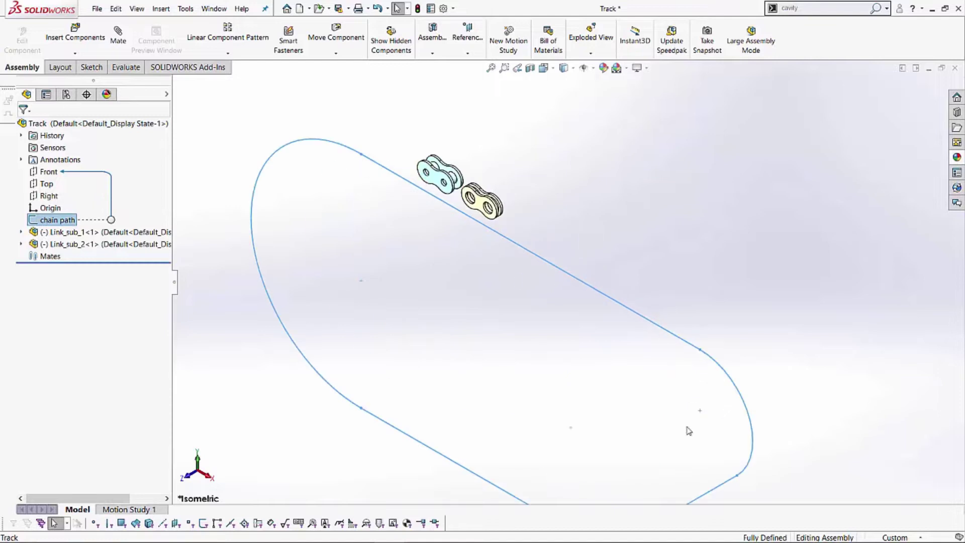
pyautogui.click(573, 215)
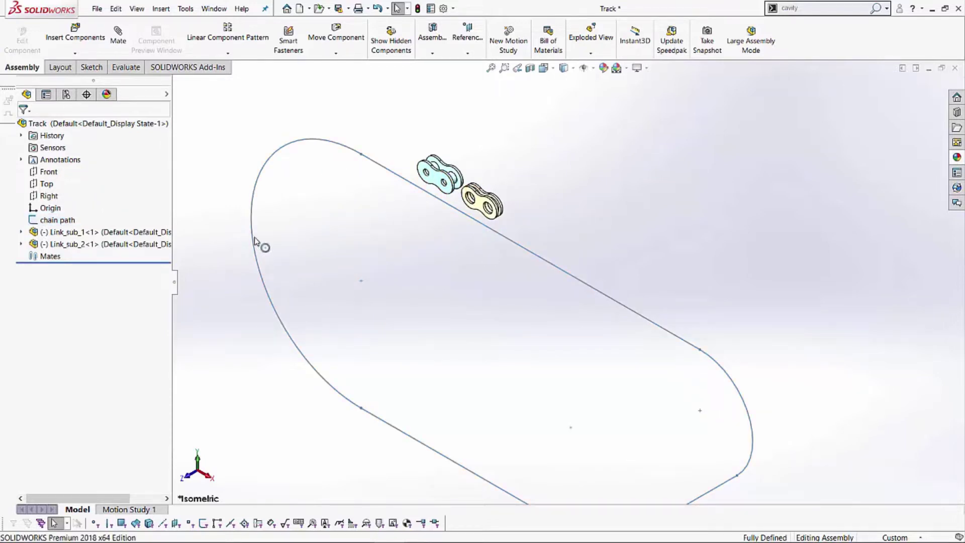
# Start a Chain Component Pattern from the pattern dropdown and widen its PropertyManager
pyautogui.click(232, 56)
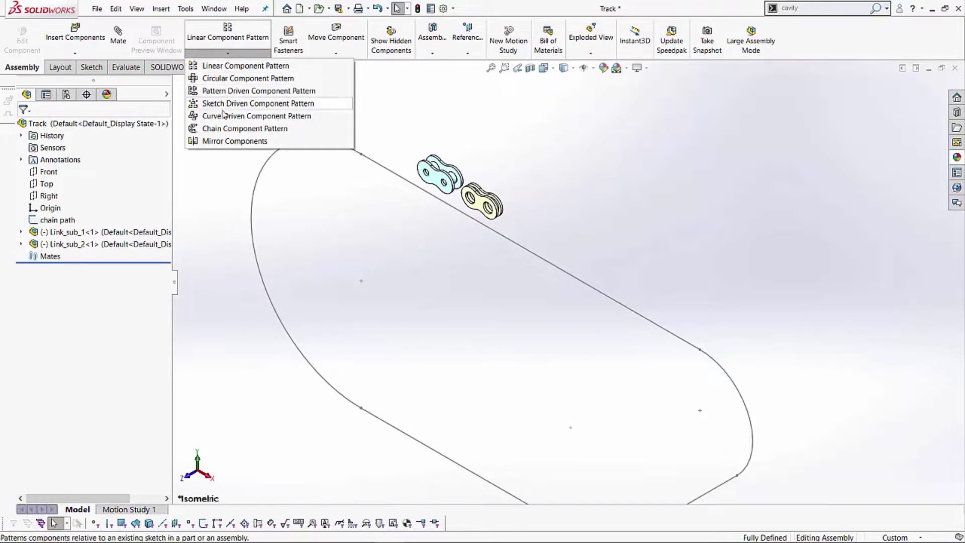
pyautogui.click(246, 129)
pyautogui.moveTo(177, 293); pyautogui.dragTo(210, 287)
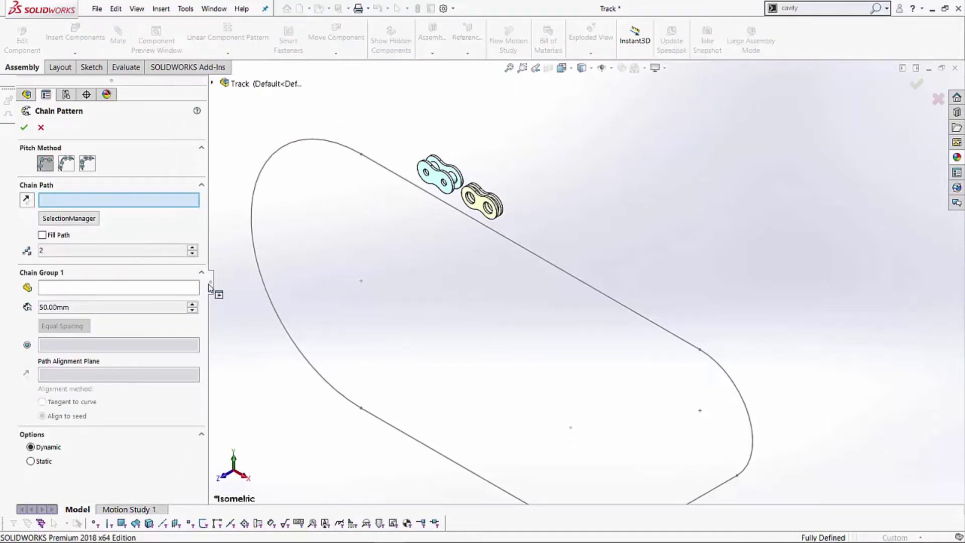
# Change the chain pattern's pitch method from Distance to Connected Linkage
pyautogui.click(44, 168)
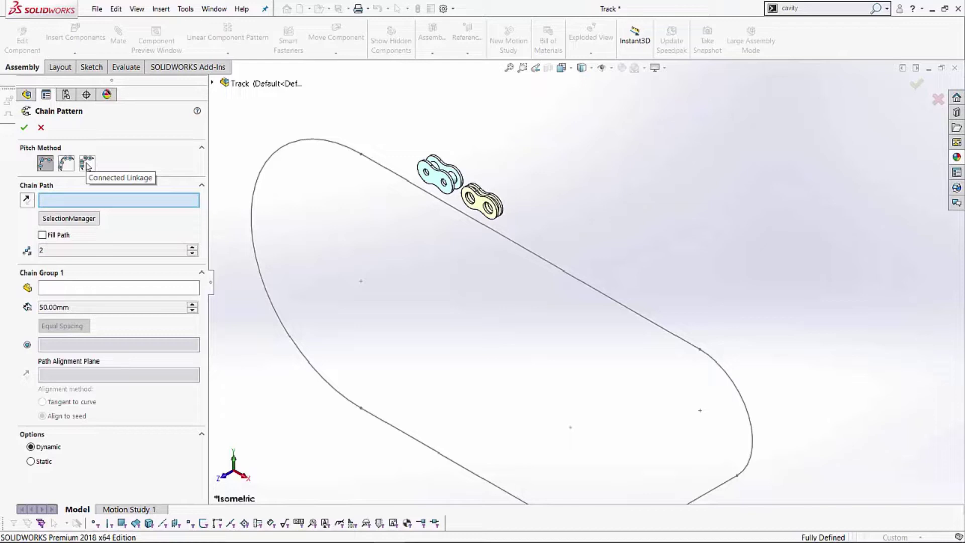
pyautogui.scroll(-2, 432, 168)
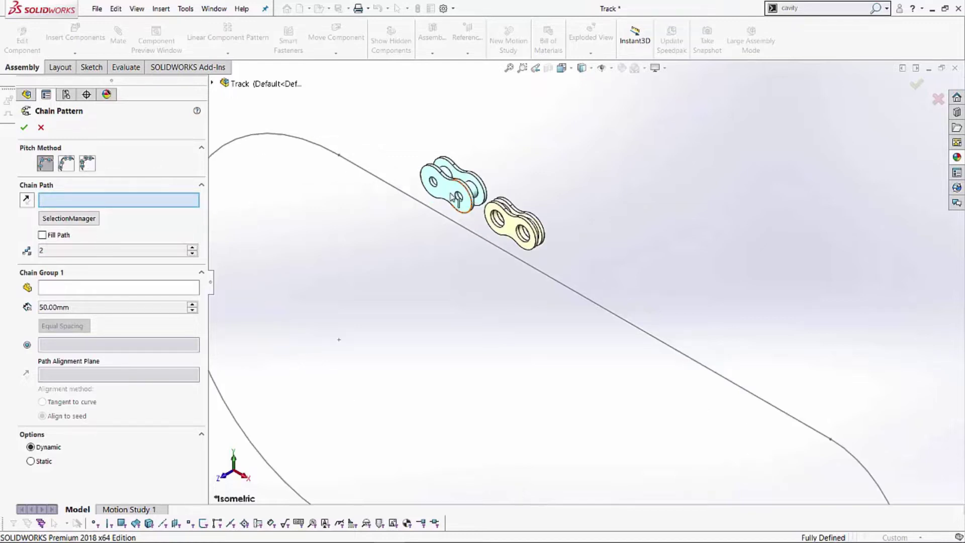
pyautogui.scroll(2, 507, 247)
pyautogui.scroll(-1, 502, 233)
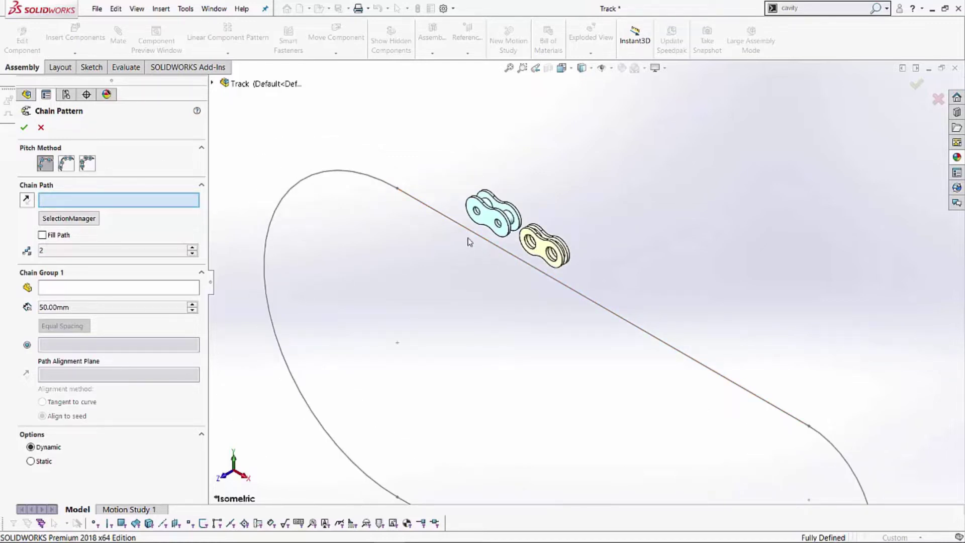
pyautogui.click(87, 165)
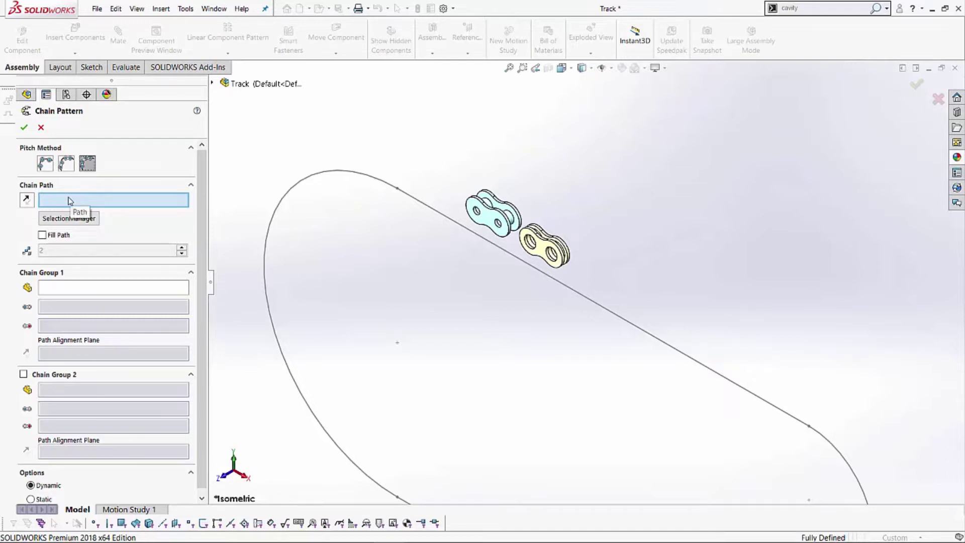
# Set the oval sketch as the chain path using SelectionManager's Select Closed Loop
pyautogui.press('z')
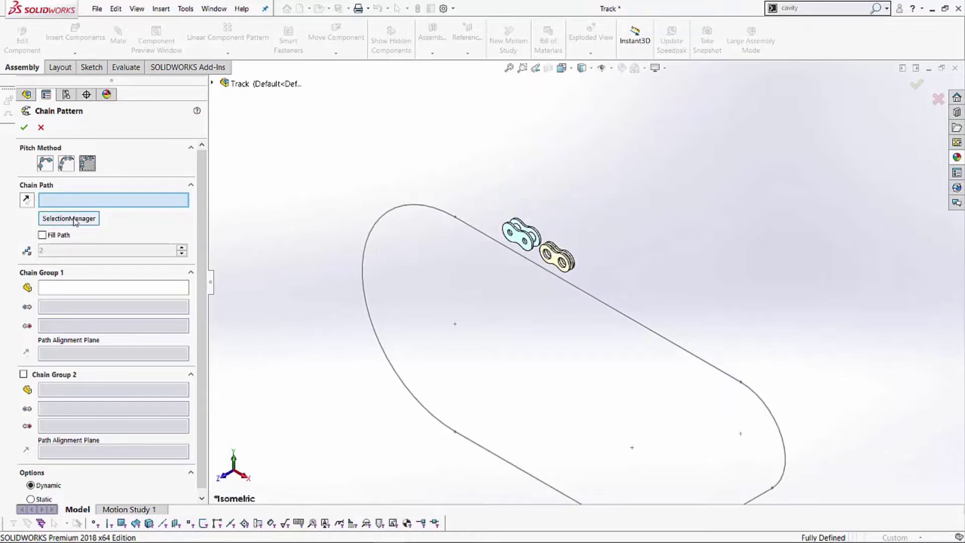
pyautogui.click(74, 220)
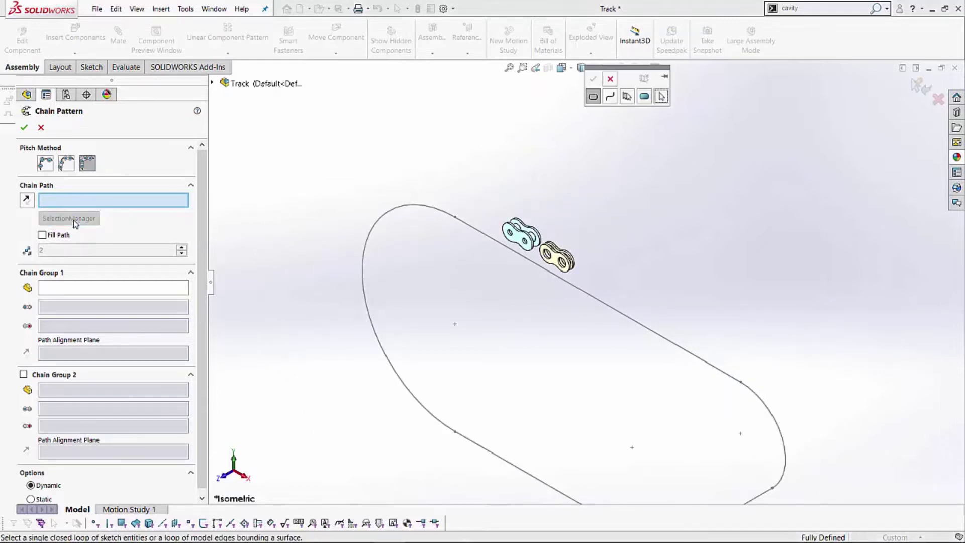
pyautogui.moveTo(617, 72); pyautogui.dragTo(357, 118)
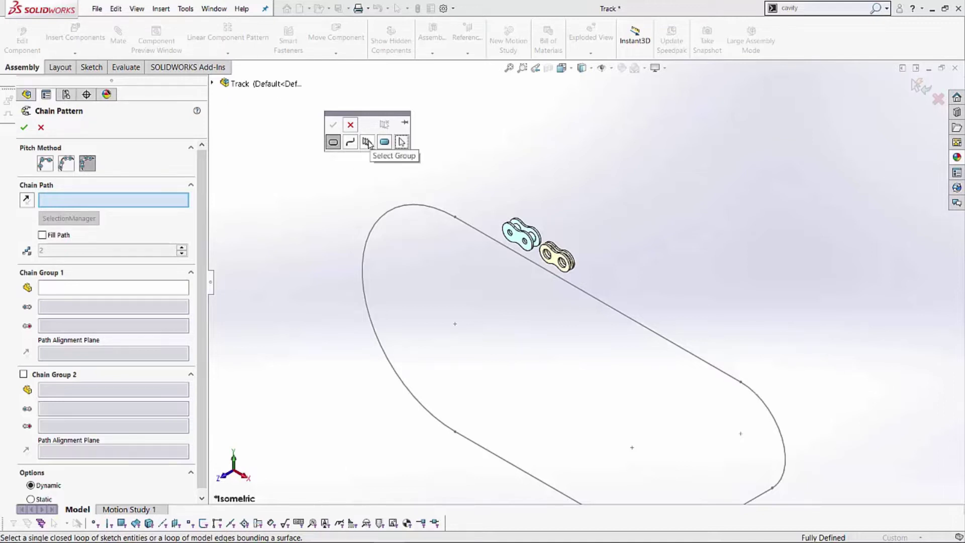
pyautogui.click(332, 143)
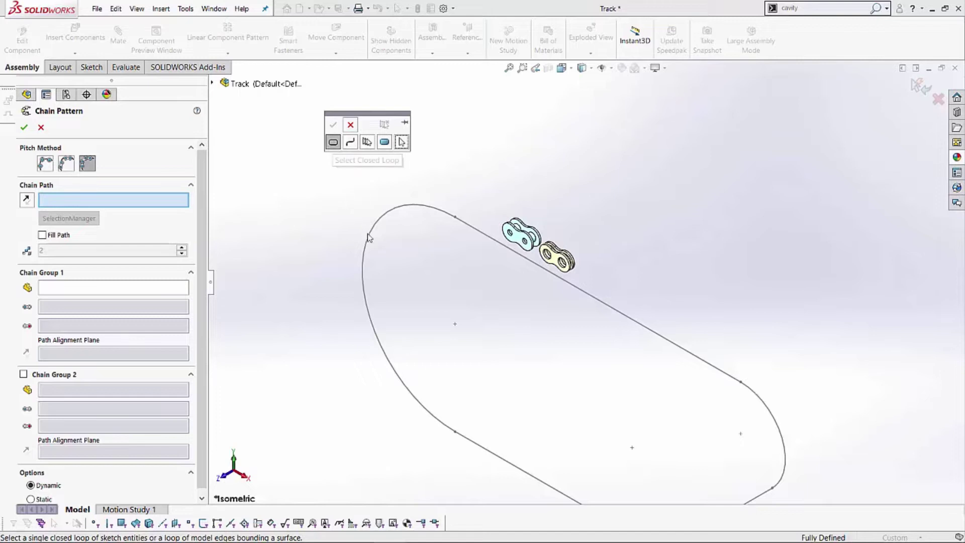
pyautogui.click(389, 215)
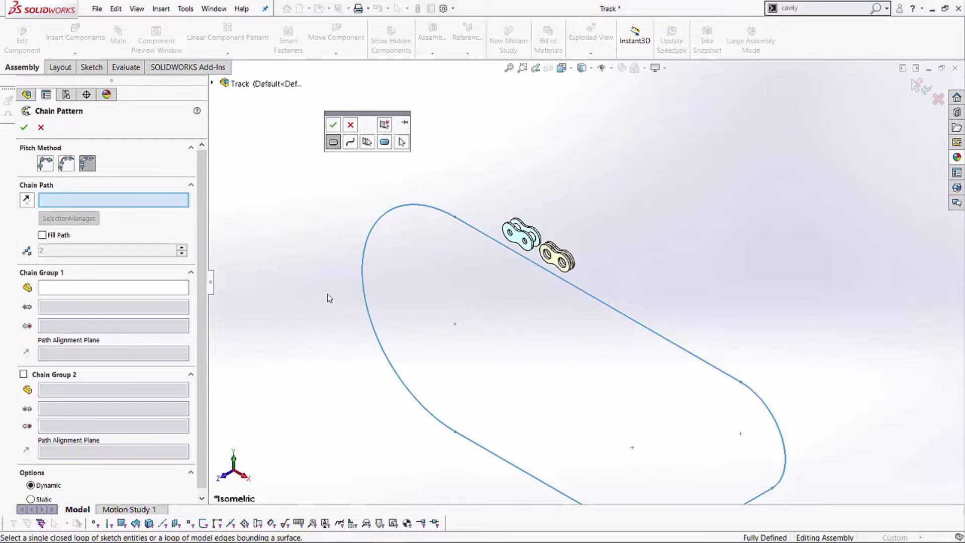
pyautogui.click(334, 126)
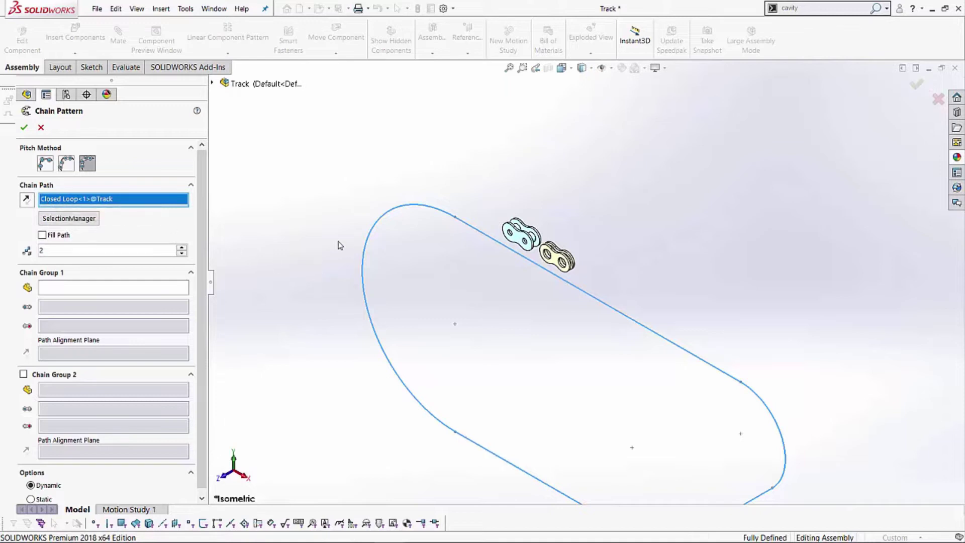
# Enable Fill Path so links fill the whole closed loop
pyautogui.press('z')
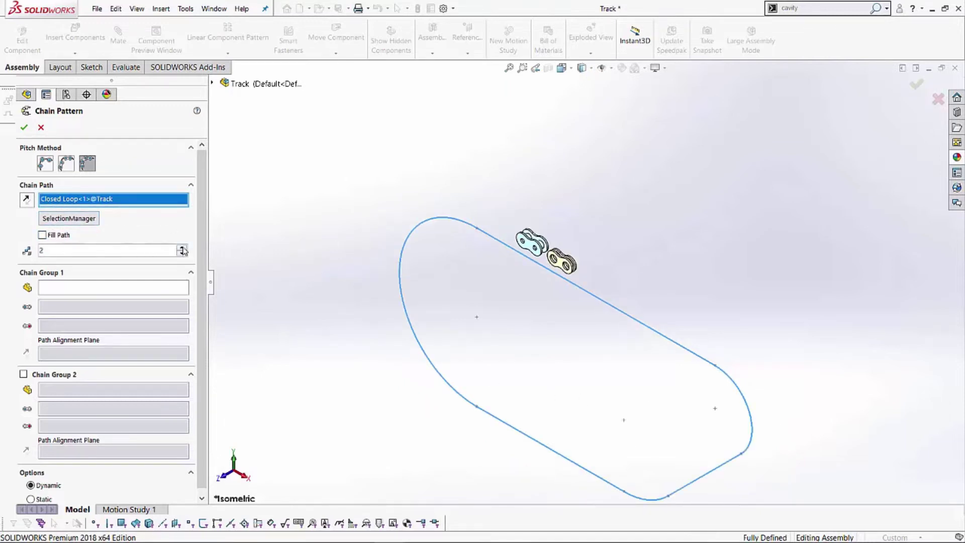
pyautogui.click(42, 235)
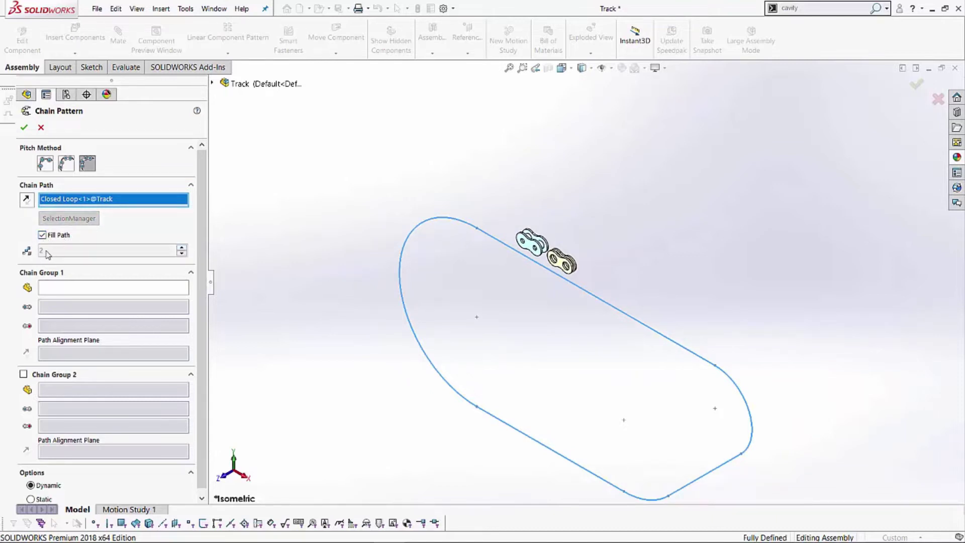
pyautogui.scroll(-2, 594, 308)
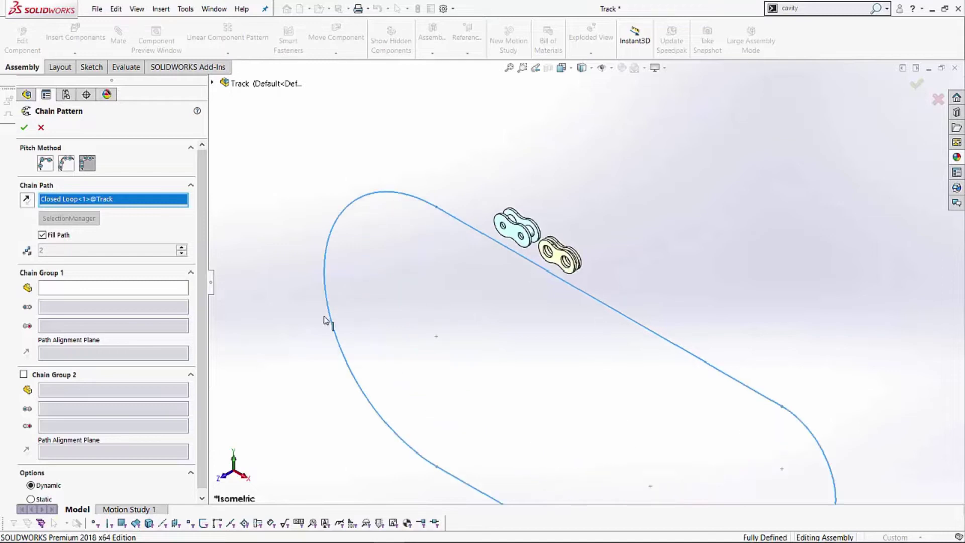
# Assign the blue link Link_sub_1<1> as Chain Group 1's component and open Hide/Show Items
pyautogui.click(59, 292)
pyautogui.scroll(-5, 514, 257)
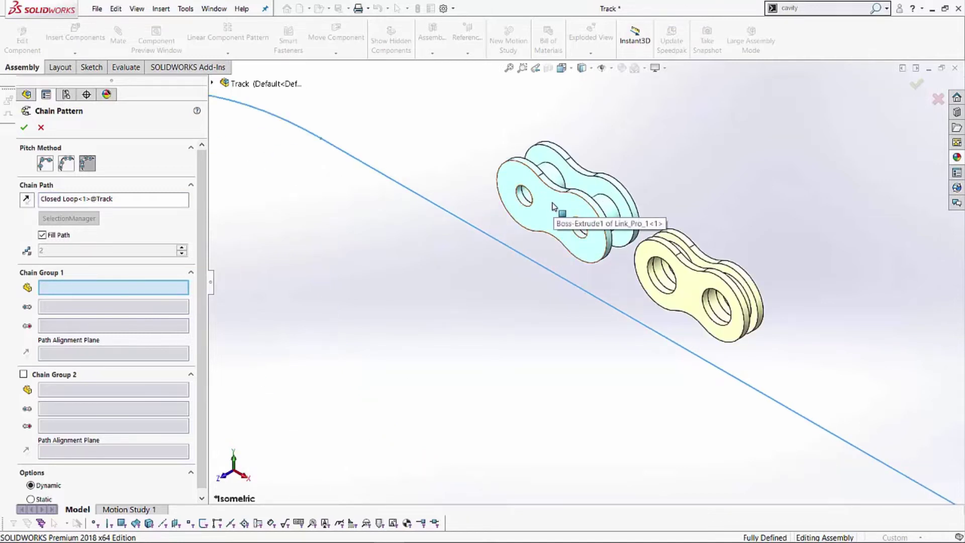
pyautogui.click(553, 209)
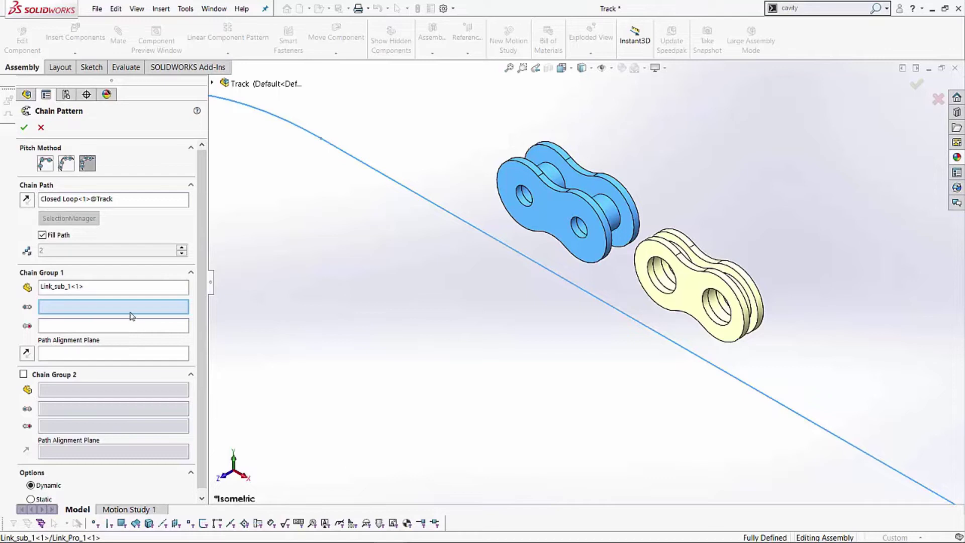
pyautogui.click(611, 68)
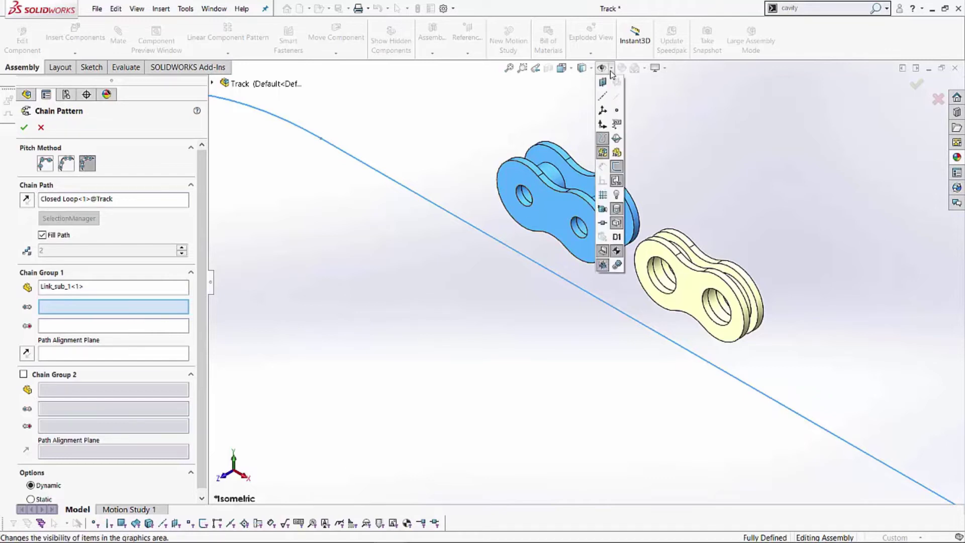
# Show temporary axes and set Link_sub_1's Axis<1> and Axis<2> as Chain Group 1's axes
pyautogui.click(617, 97)
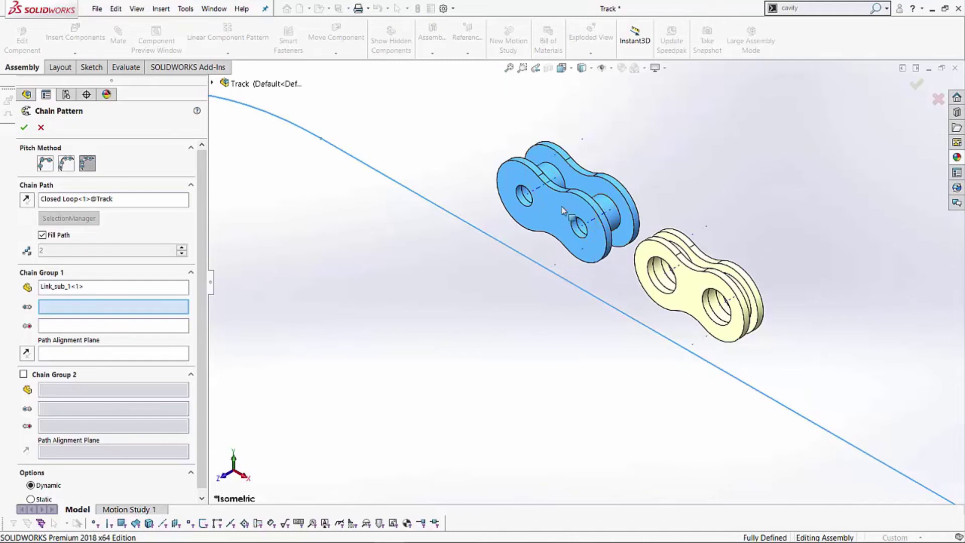
pyautogui.scroll(-2, 548, 210)
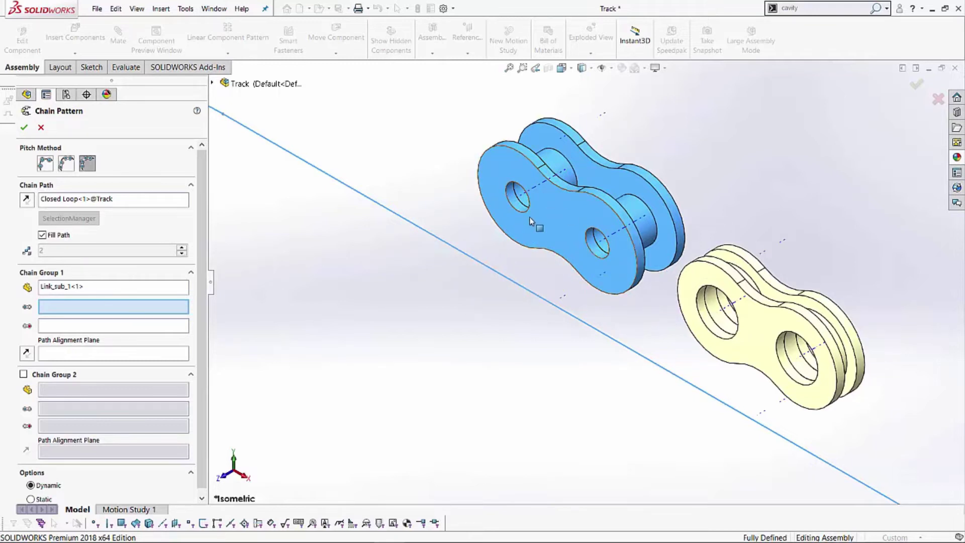
pyautogui.scroll(-3, 538, 210)
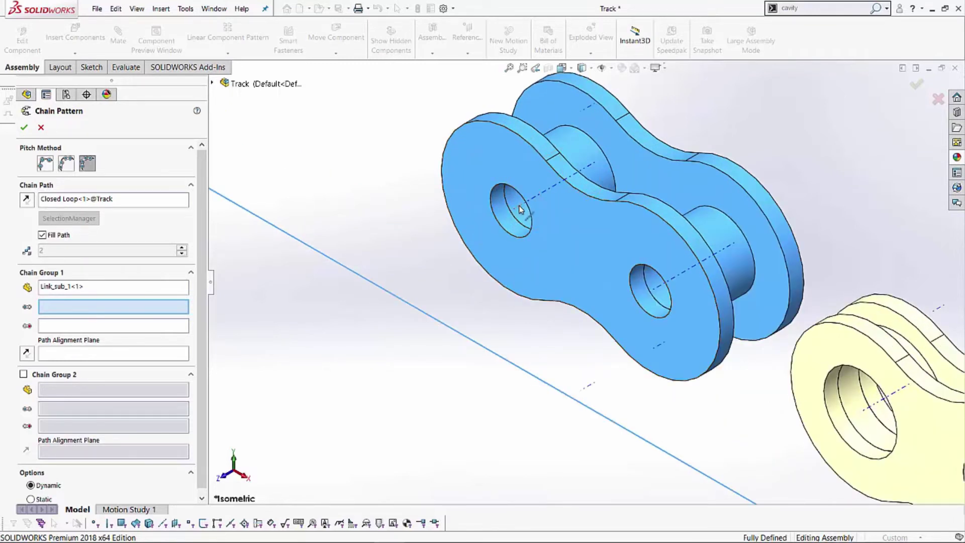
pyautogui.click(520, 211)
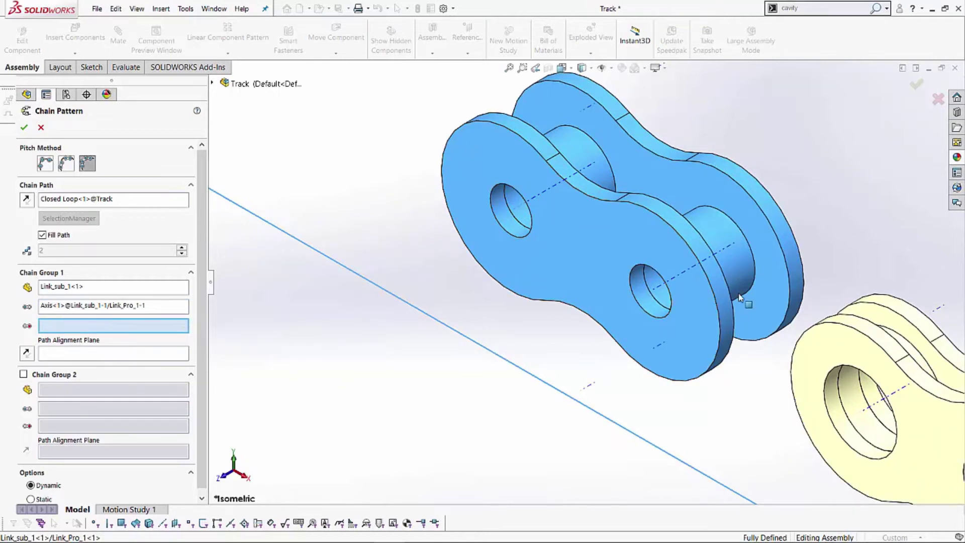
pyautogui.click(653, 288)
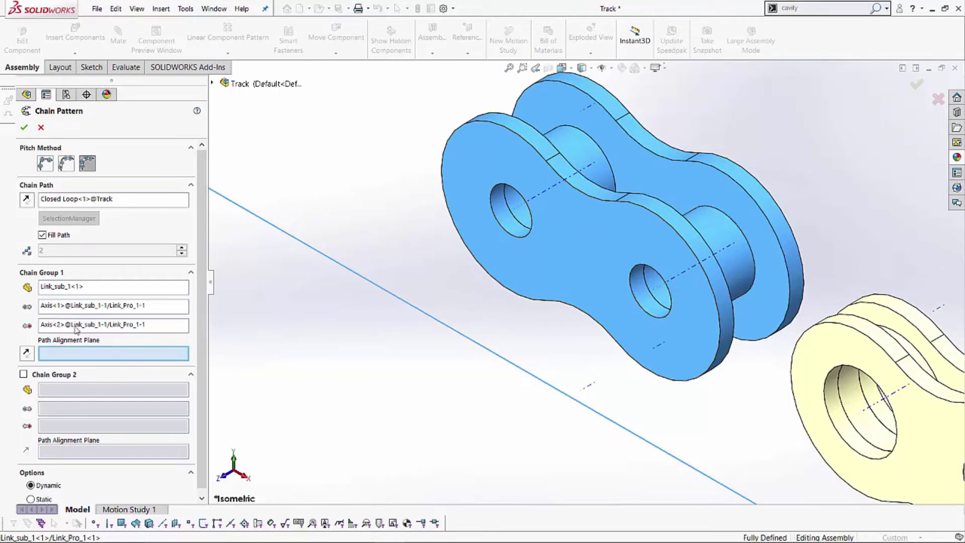
pyautogui.scroll(2, 561, 336)
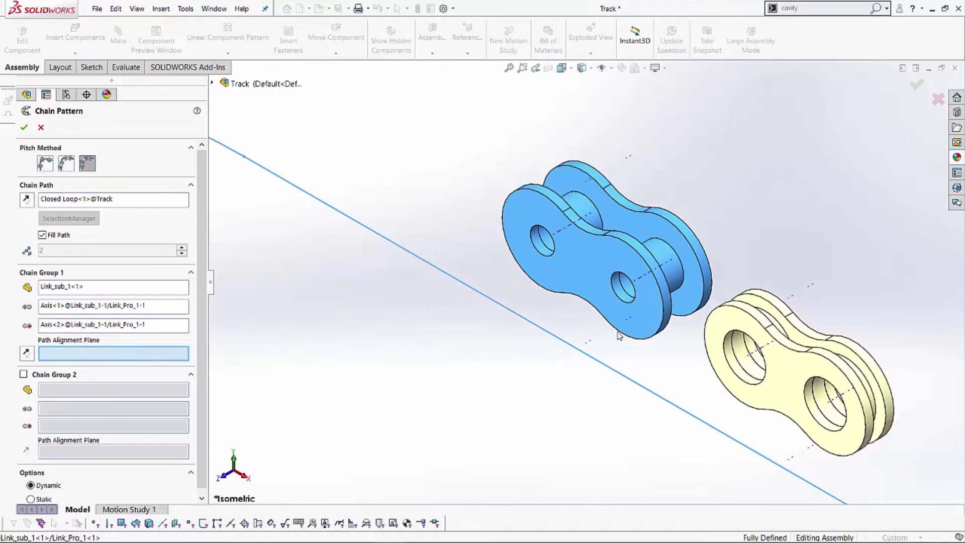
pyautogui.scroll(-2, 632, 327)
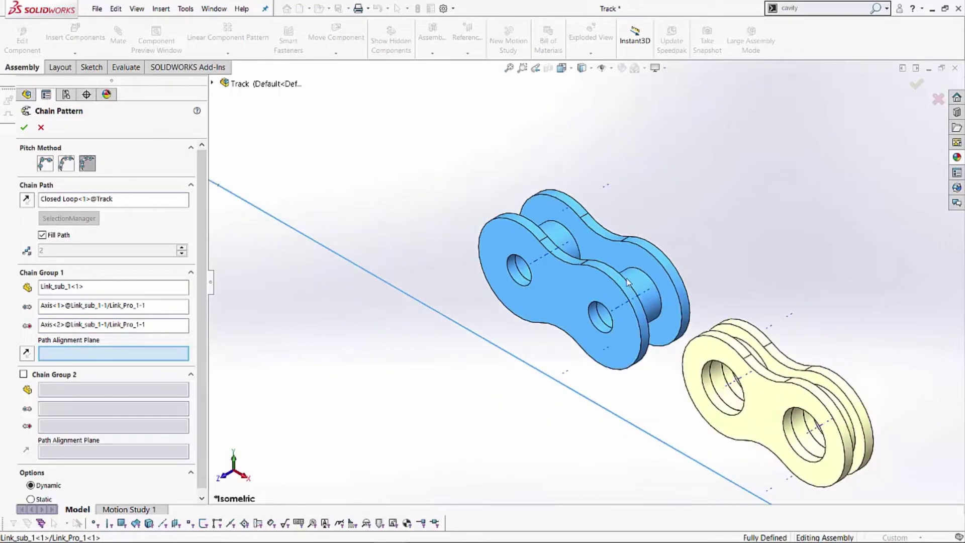
pyautogui.scroll(2, 620, 285)
pyautogui.moveTo(618, 239); pyautogui.dragTo(582, 222, button='middle')
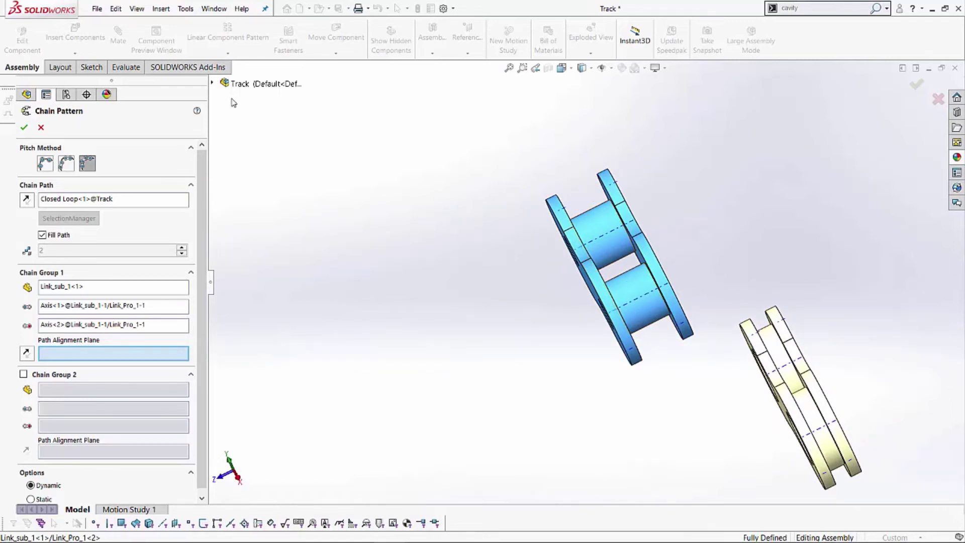
# Pick Link_sub_1's Center plane from the flyout tree as Chain Group 1's alignment plane
pyautogui.click(213, 84)
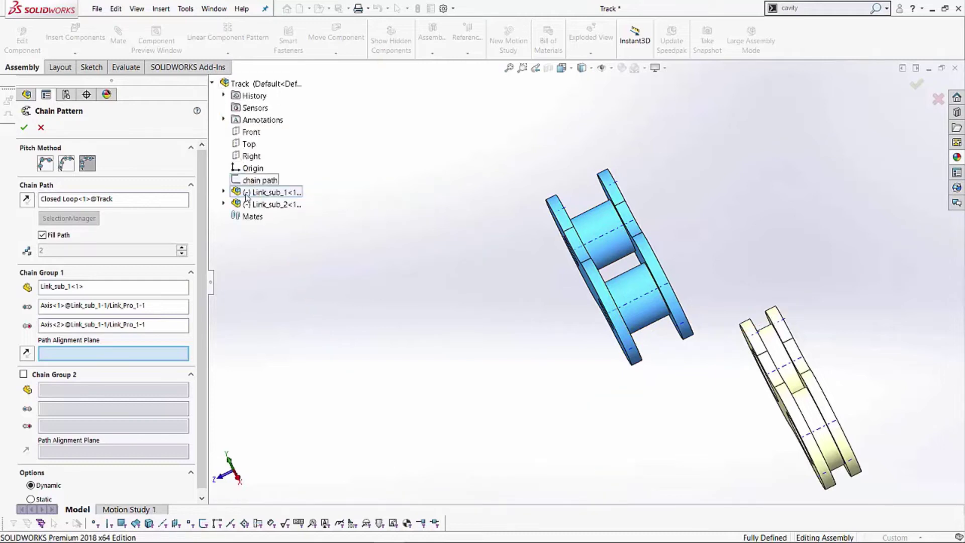
pyautogui.click(223, 192)
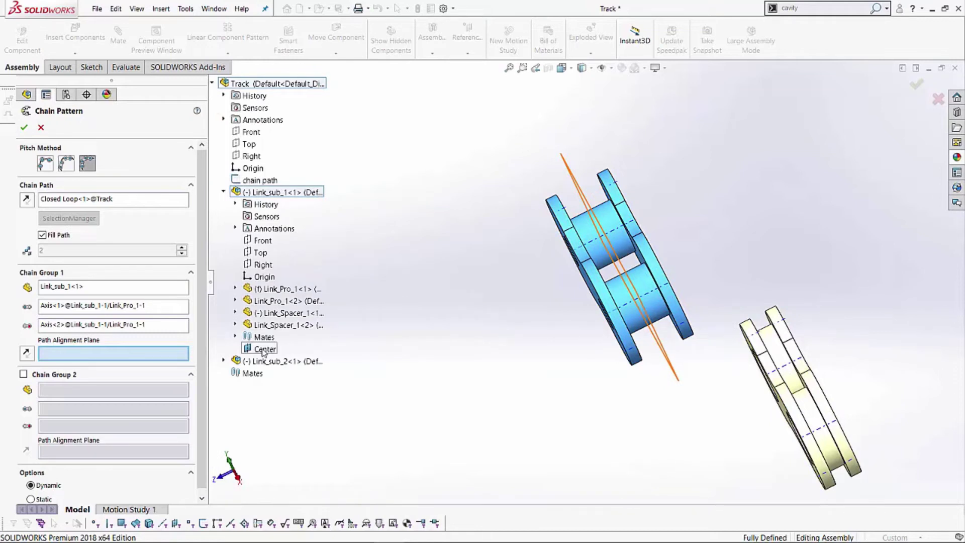
pyautogui.click(263, 350)
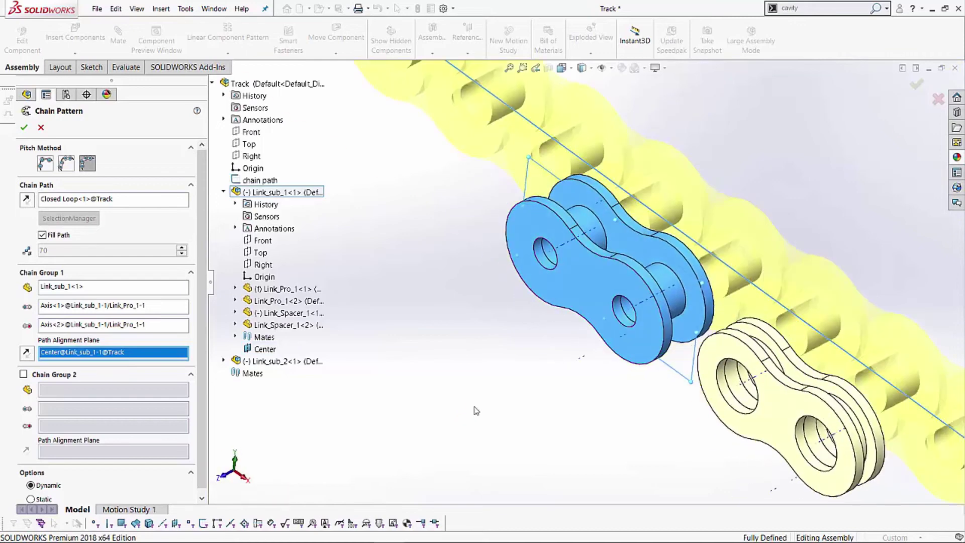
pyautogui.scroll(8, 599, 395)
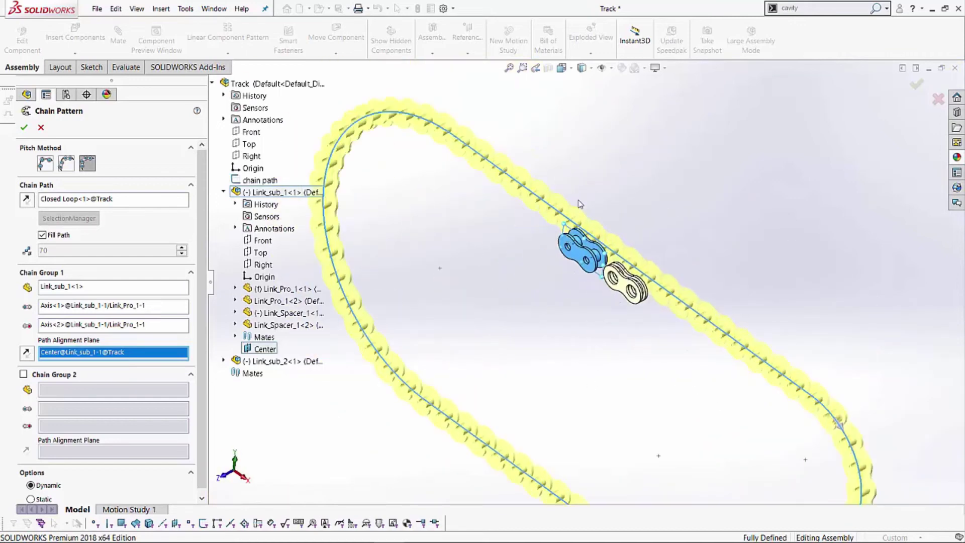
pyautogui.scroll(3, 804, 402)
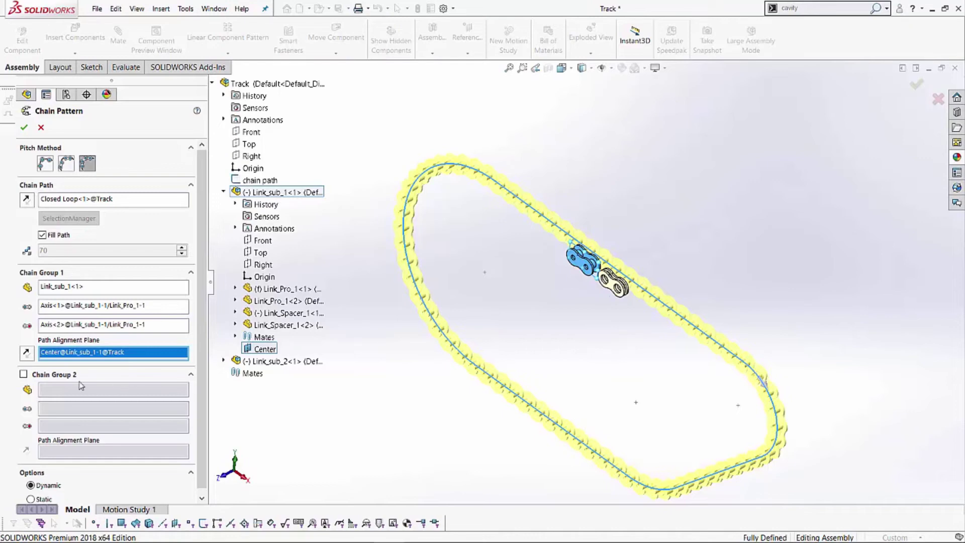
pyautogui.scroll(-5, 617, 282)
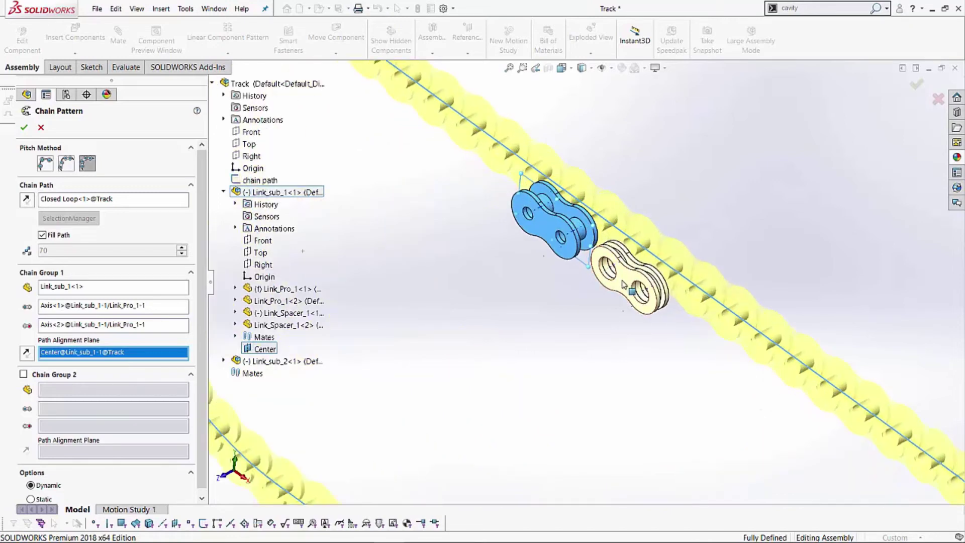
# Enable Chain Group 2 with the beige link Link_sub_2<1> and its axes Axis<3> and Axis<4>
pyautogui.click(23, 374)
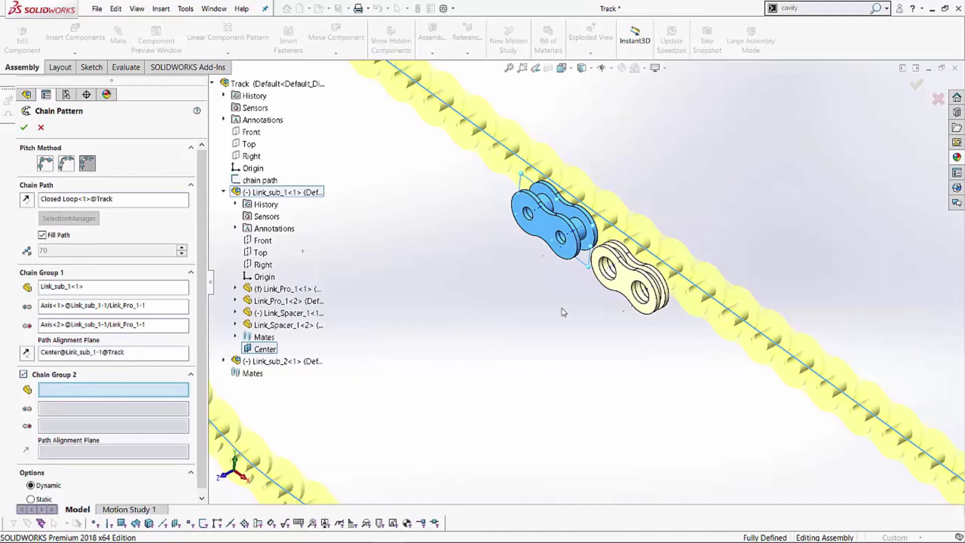
pyautogui.scroll(-4, 623, 245)
pyautogui.scroll(-2, 694, 265)
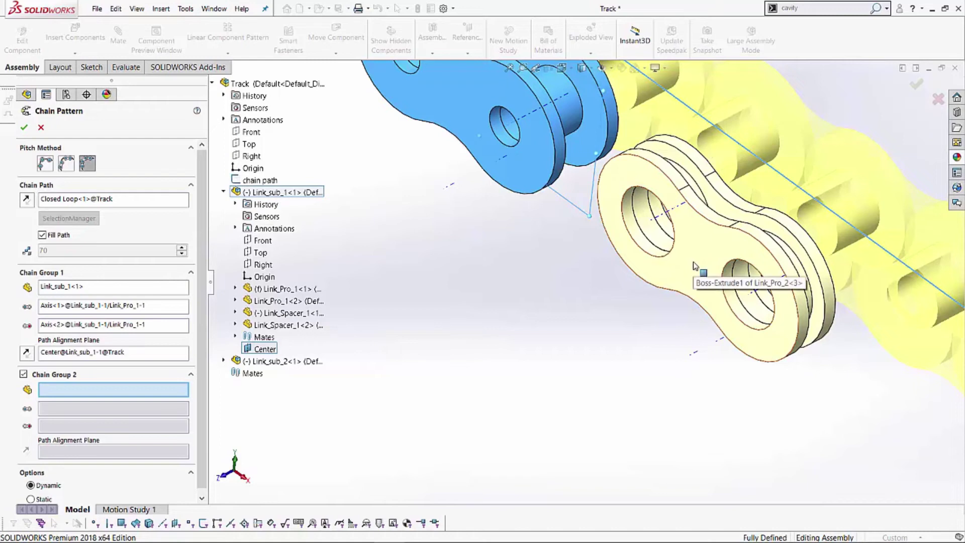
pyautogui.click(694, 266)
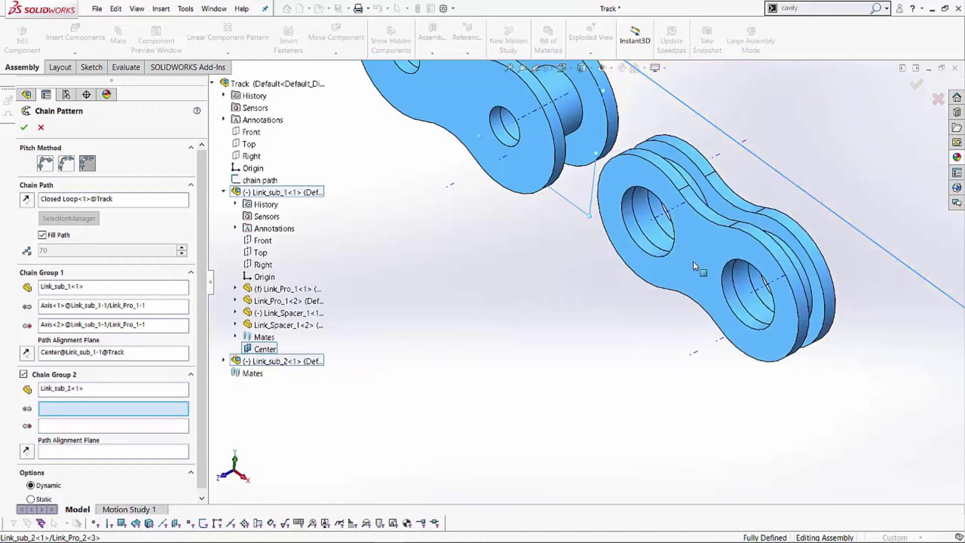
pyautogui.click(655, 223)
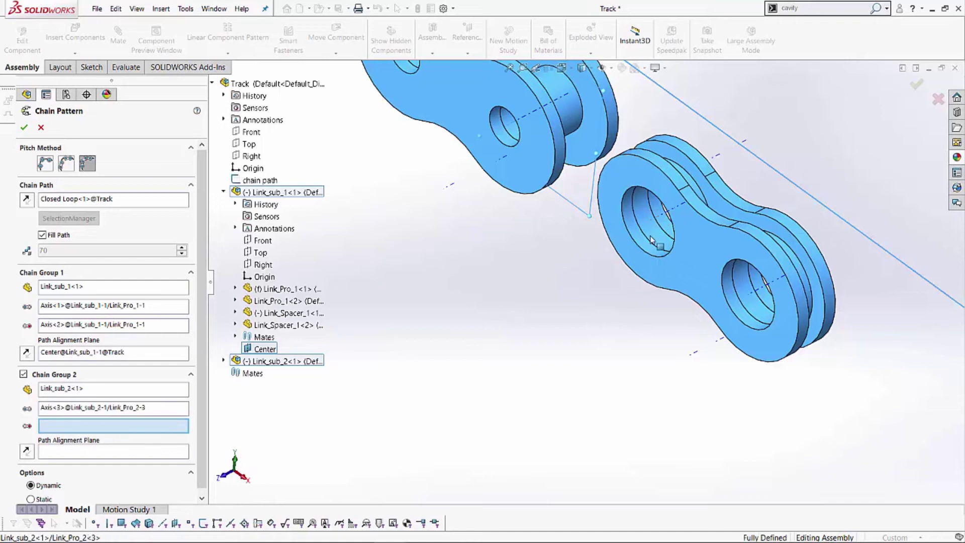
pyautogui.click(758, 294)
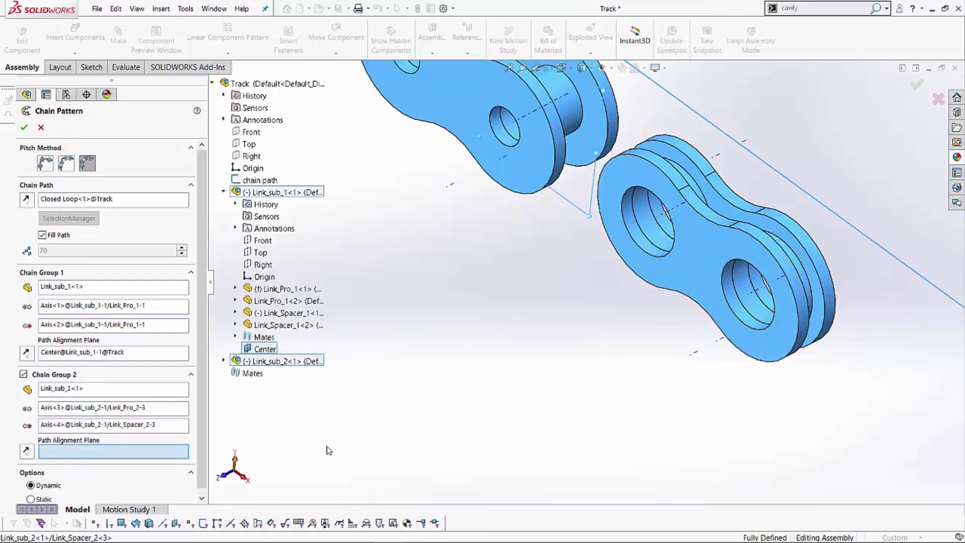
# Set Link_sub_2's Center plane as Chain Group 2's path alignment plane
pyautogui.scroll(2, 465, 372)
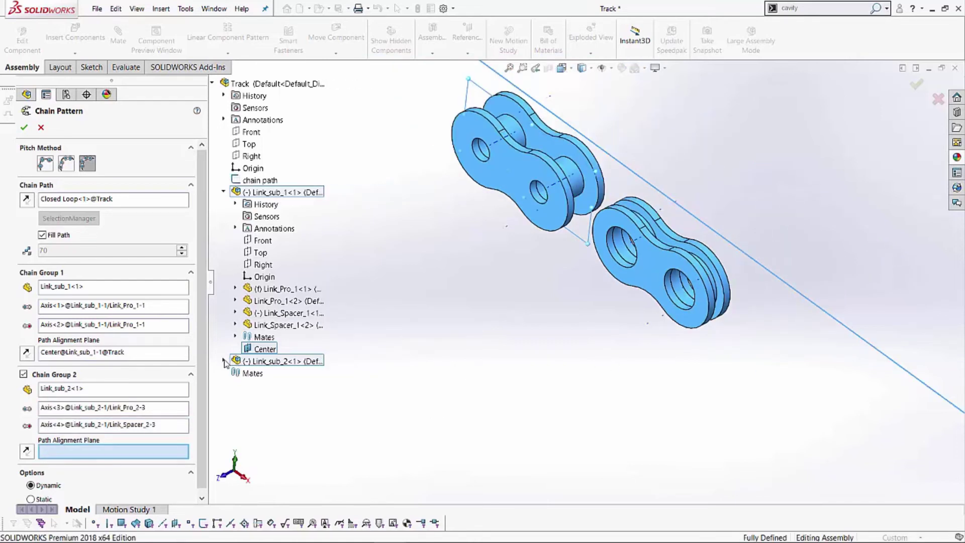
pyautogui.click(224, 360)
pyautogui.scroll(3, 584, 283)
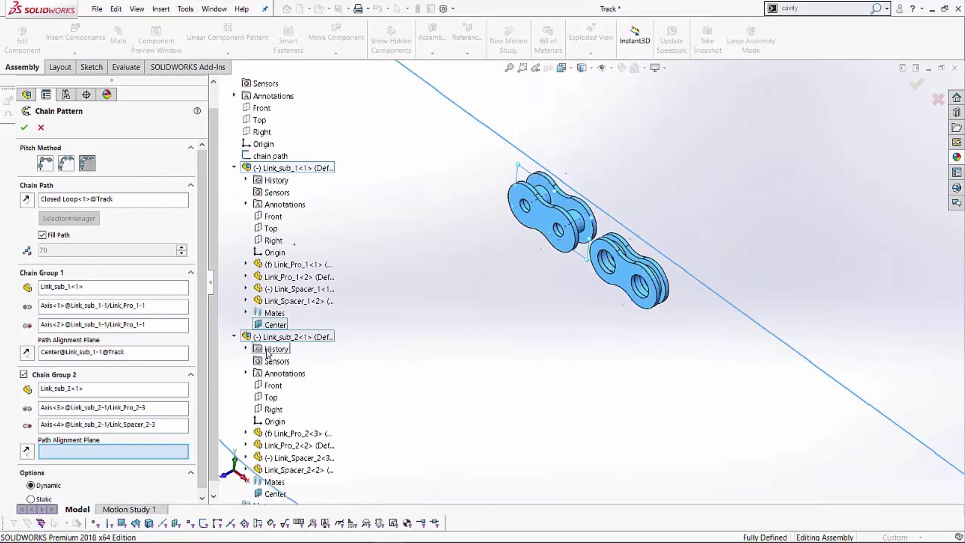
pyautogui.click(275, 494)
pyautogui.scroll(2, 537, 284)
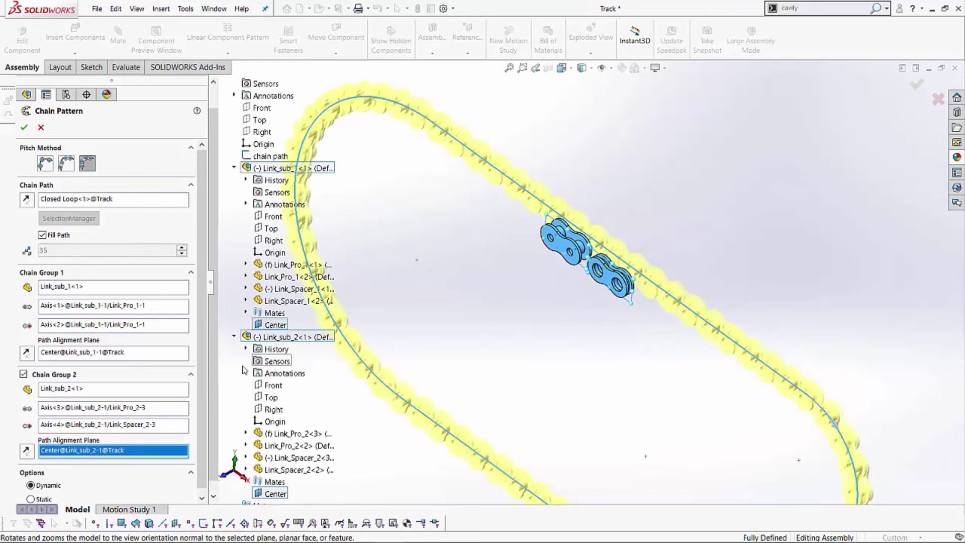
pyautogui.scroll(-1, 203, 351)
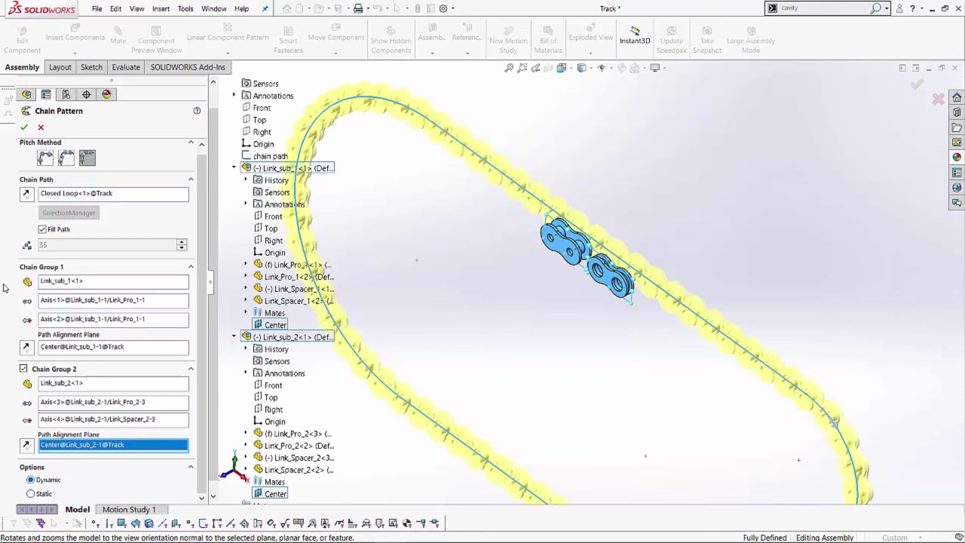
# Create the chain pattern so alternating links fill the entire loop
pyautogui.click(24, 128)
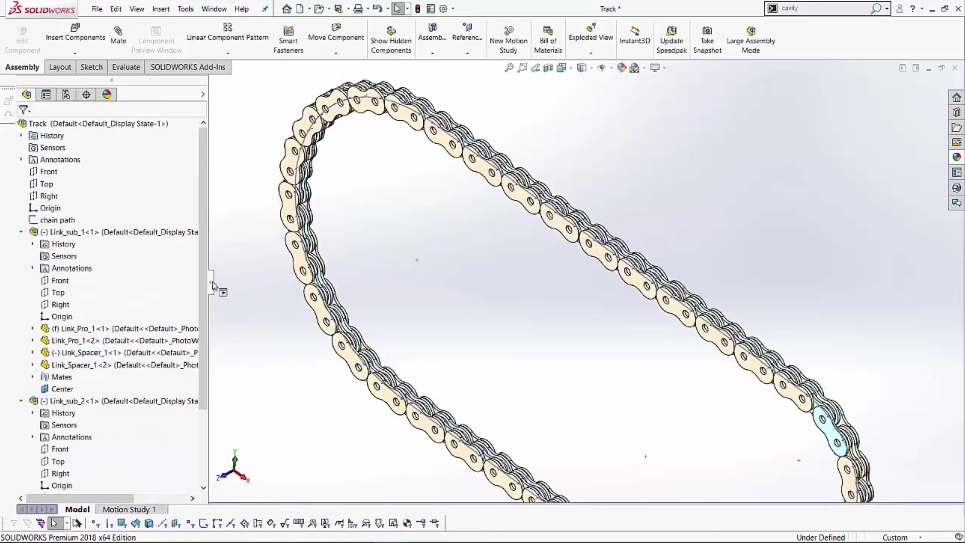
pyautogui.scroll(3, 627, 390)
pyautogui.scroll(-1, 635, 353)
pyautogui.scroll(-3, 563, 219)
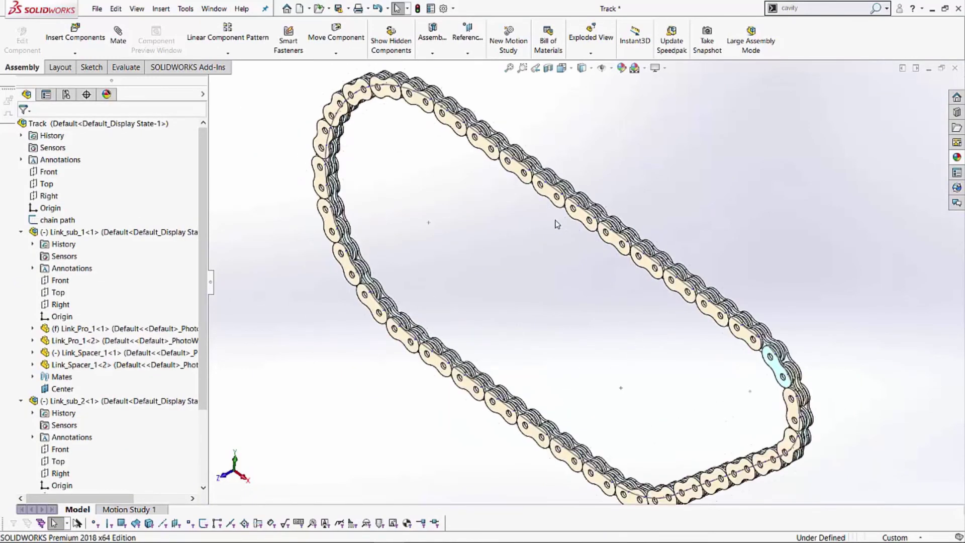
pyautogui.scroll(3, 623, 278)
pyautogui.scroll(-3, 628, 269)
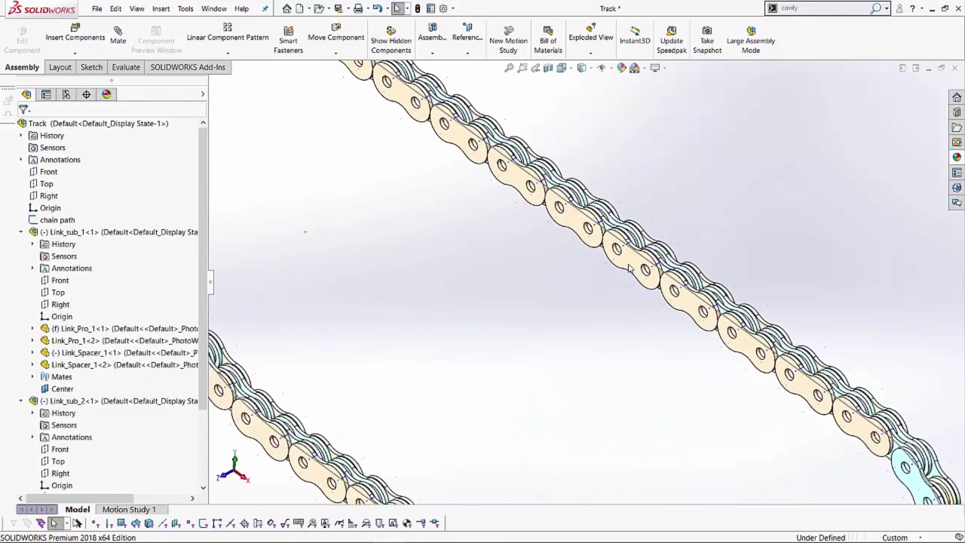
# Drag one link along the path to verify the whole chain moves, then zoom to fit
pyautogui.click(633, 268)
pyautogui.scroll(3, 634, 268)
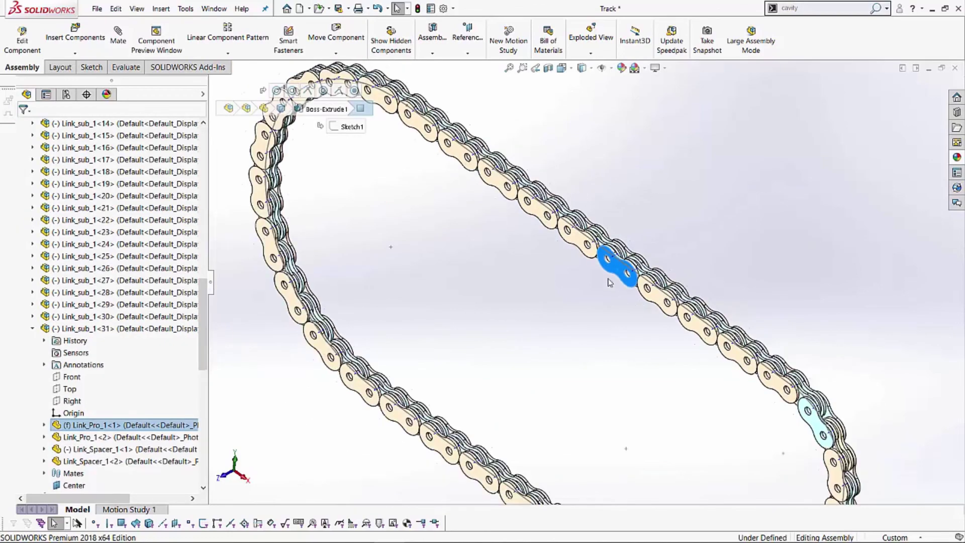
pyautogui.moveTo(631, 282); pyautogui.dragTo(690, 369)
pyautogui.press('Escape')
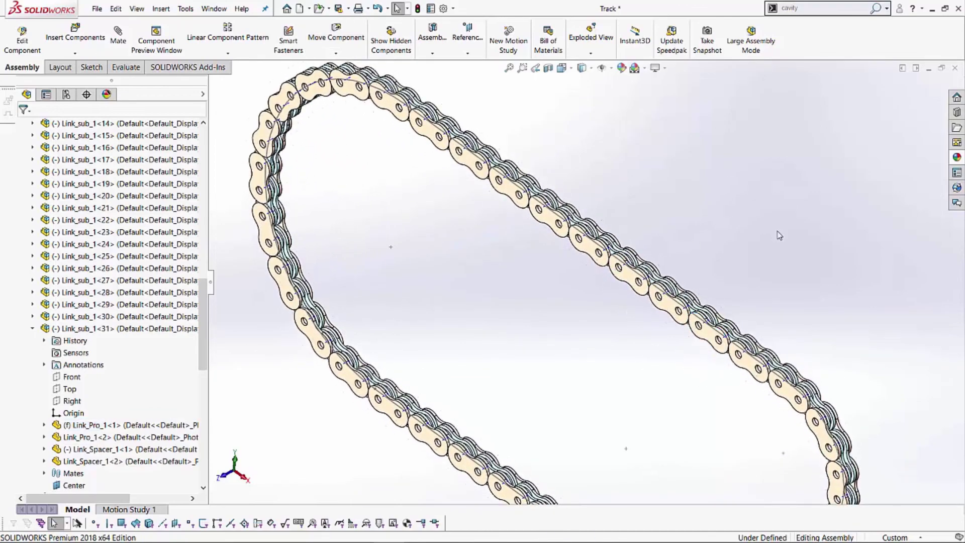
pyautogui.press('f')
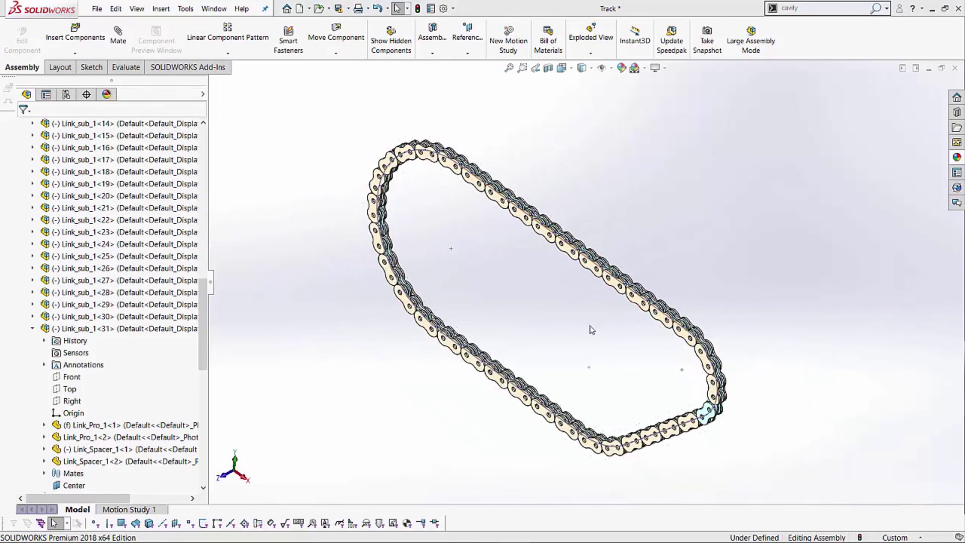